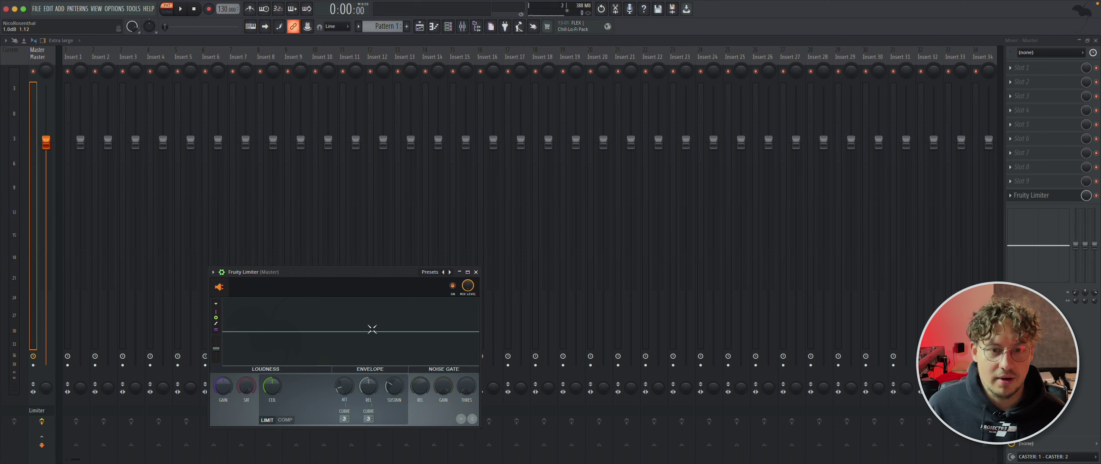
Step: Close the Fruity Limiter window and set the default project template to Empty in the general settings
left_click(476, 272)
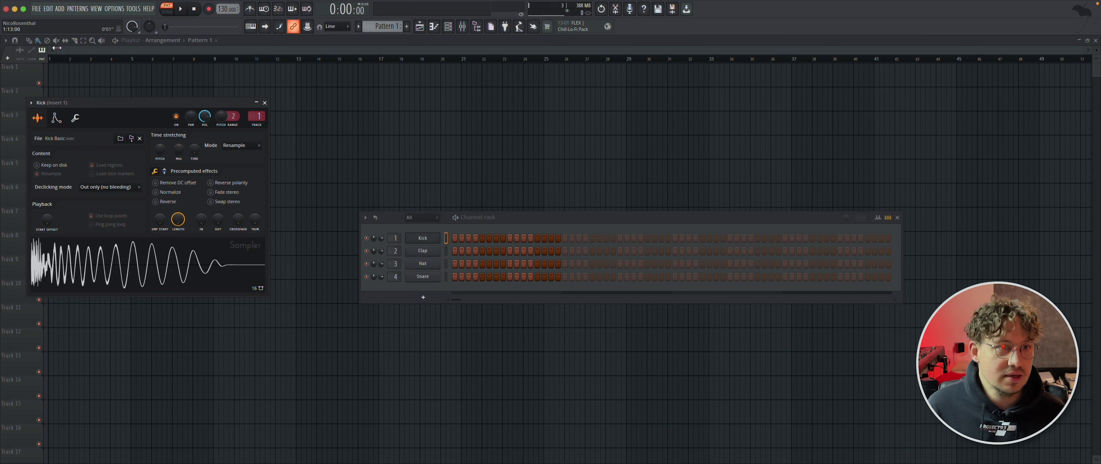
left_click(36, 10)
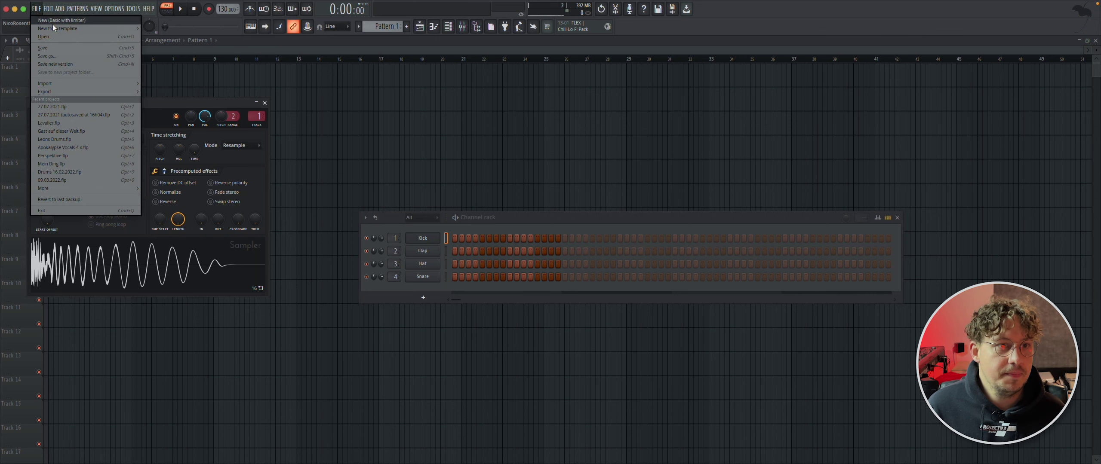
mouse_move(90, 28)
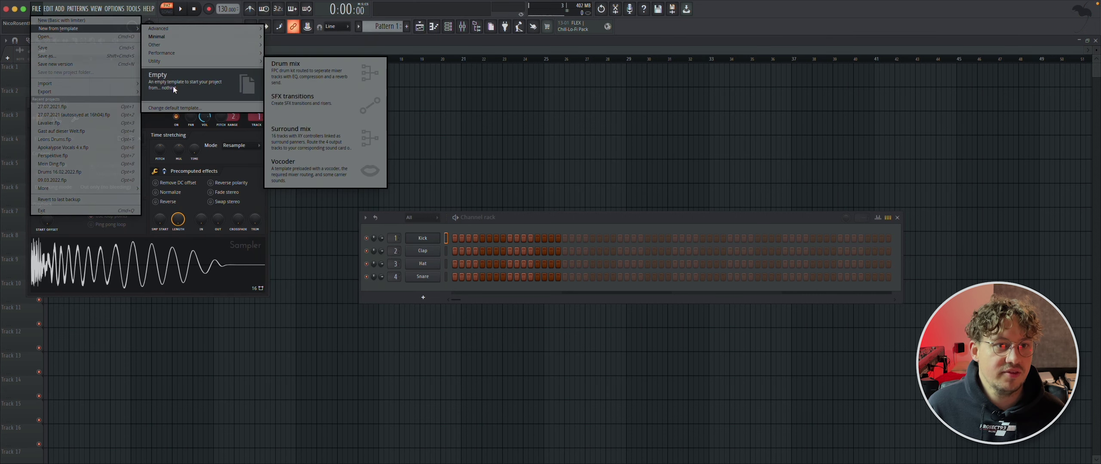
left_click(194, 107)
scroll(576, 158, "down", 5)
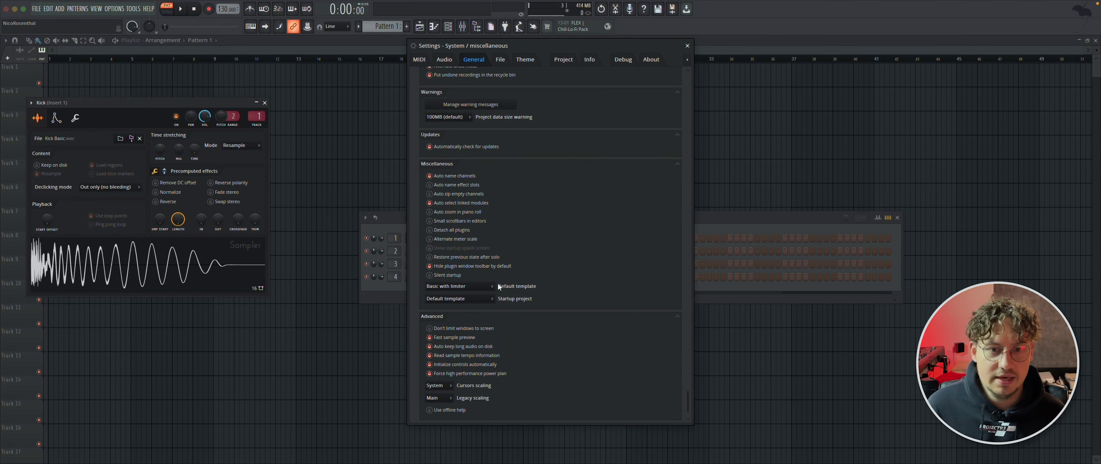
left_click(451, 286)
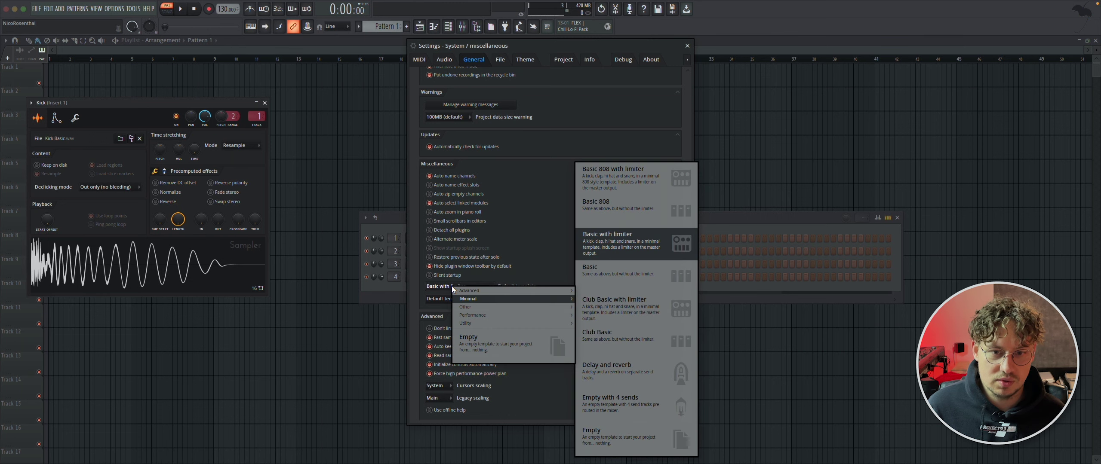
left_click(478, 342)
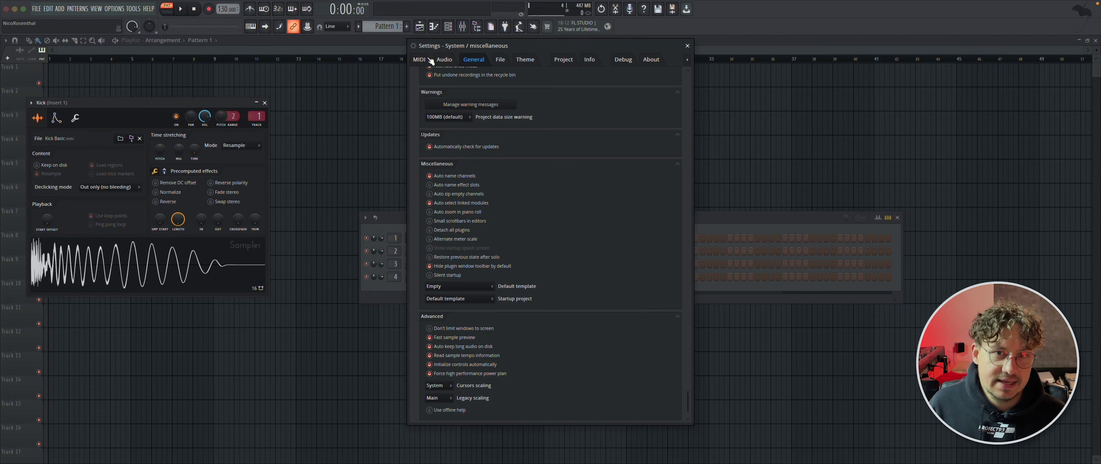
Step: Set the audio input/output device to DN32-USB and close the settings
left_click(444, 60)
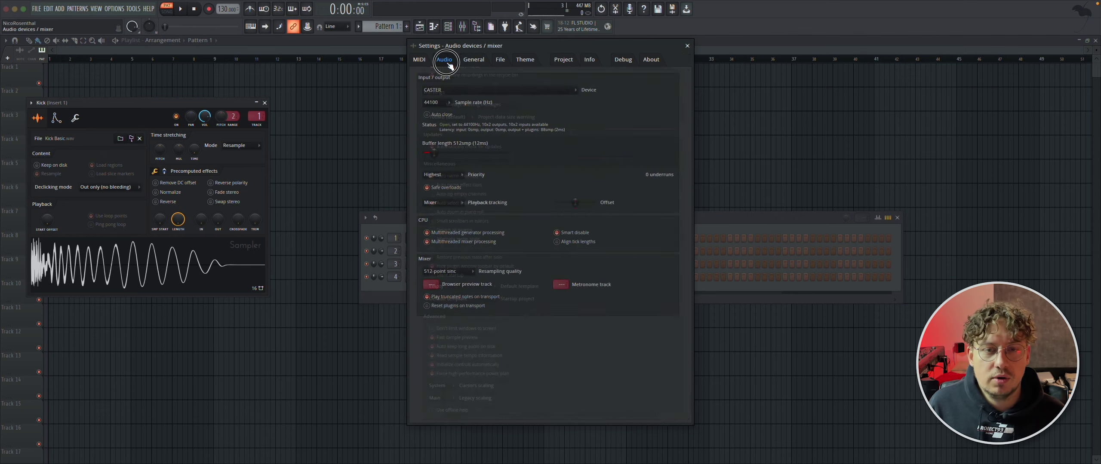
left_click(577, 91)
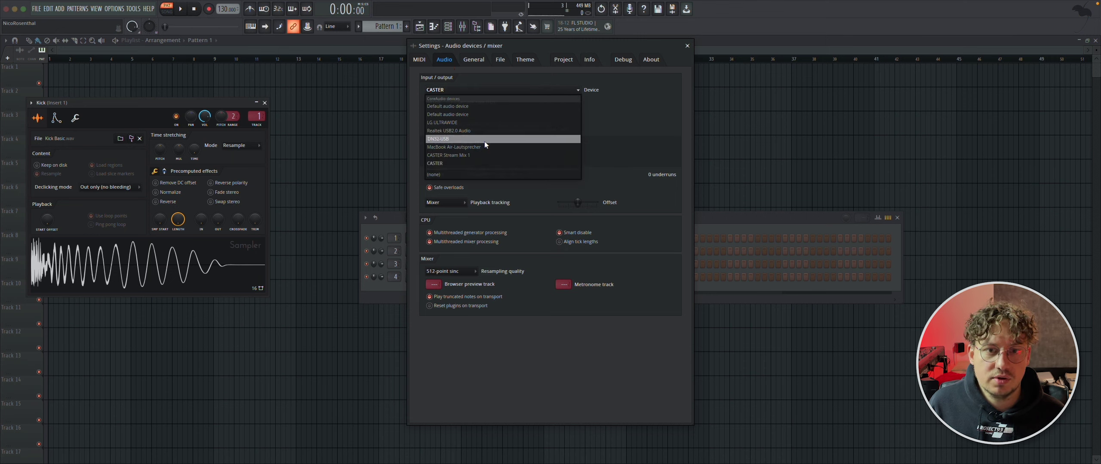
left_click(456, 139)
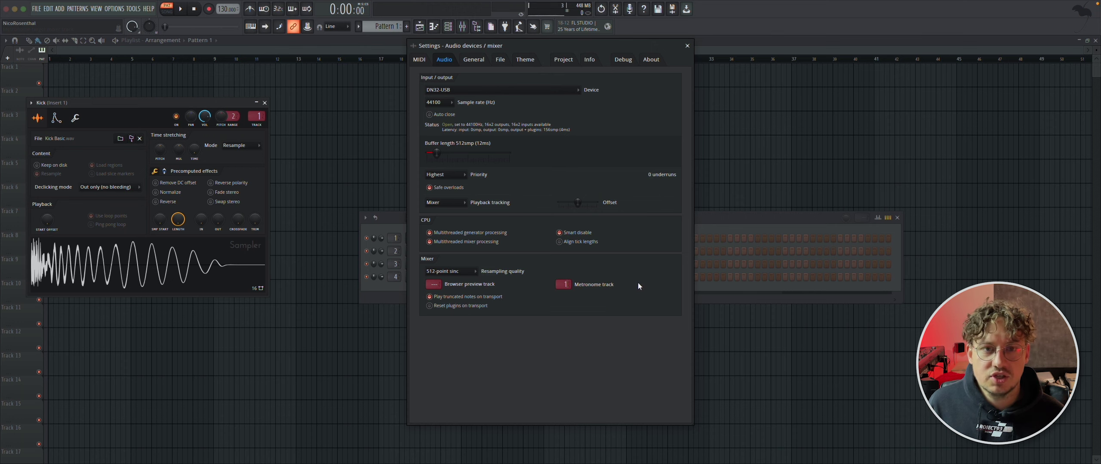
left_click(688, 45)
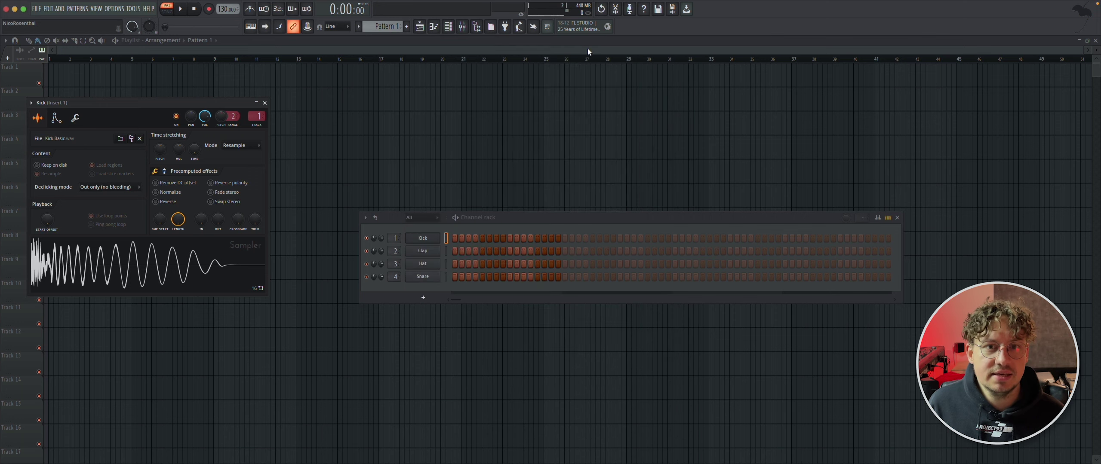
Step: Assign mono input In 25 to mixer track Insert 2 and set its recording source to external input only
left_click(466, 29)
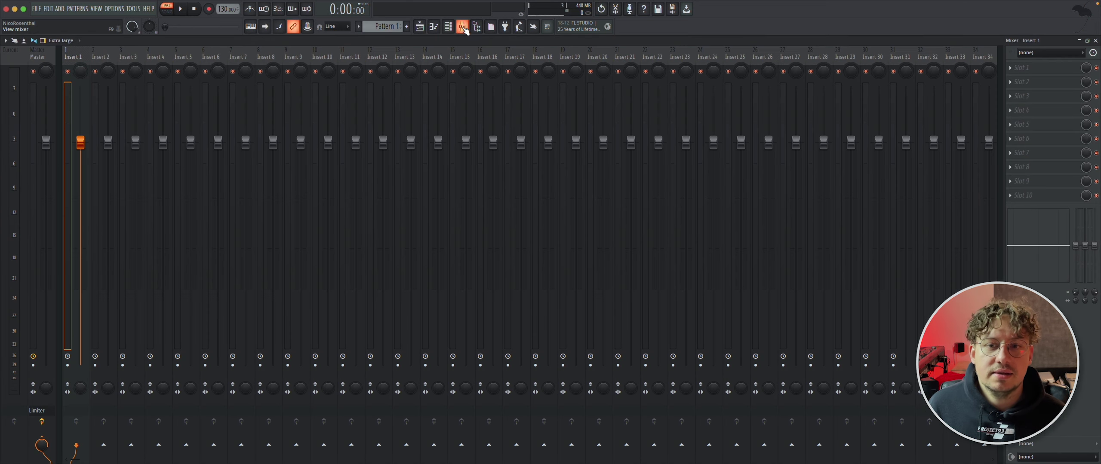
left_click(101, 58)
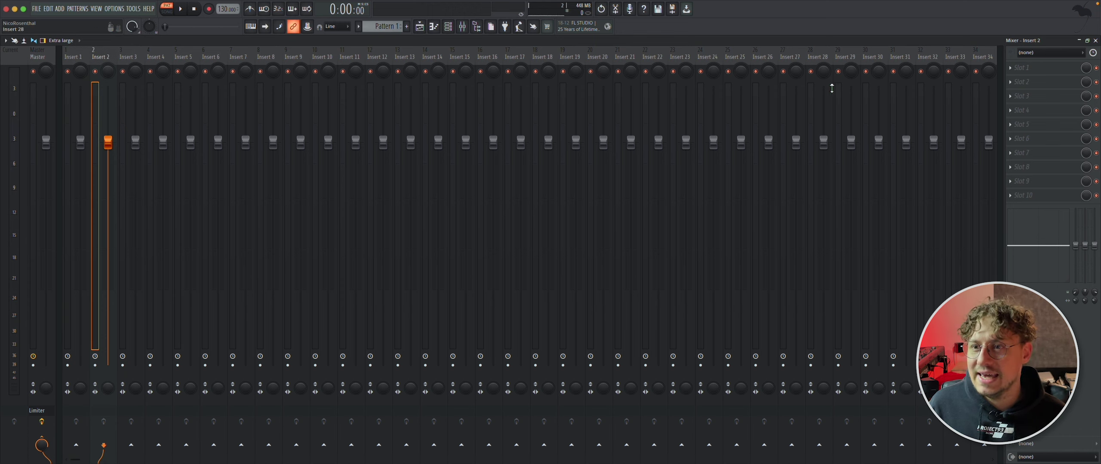
left_click(1068, 58)
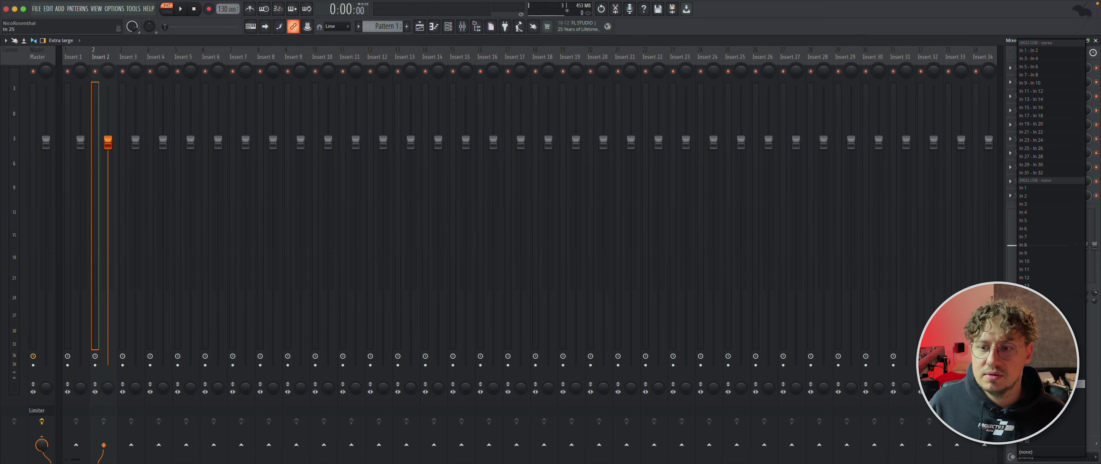
left_click(1026, 384)
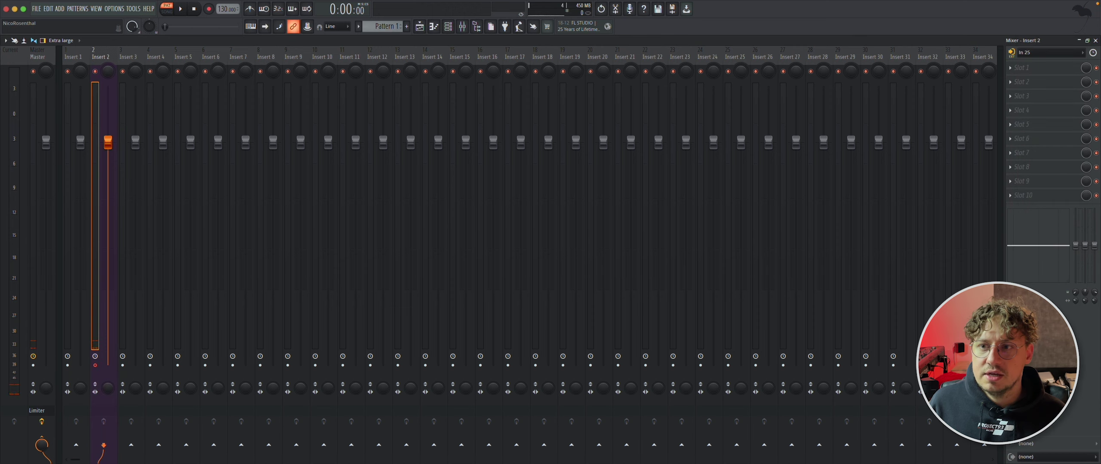
left_click(1013, 59)
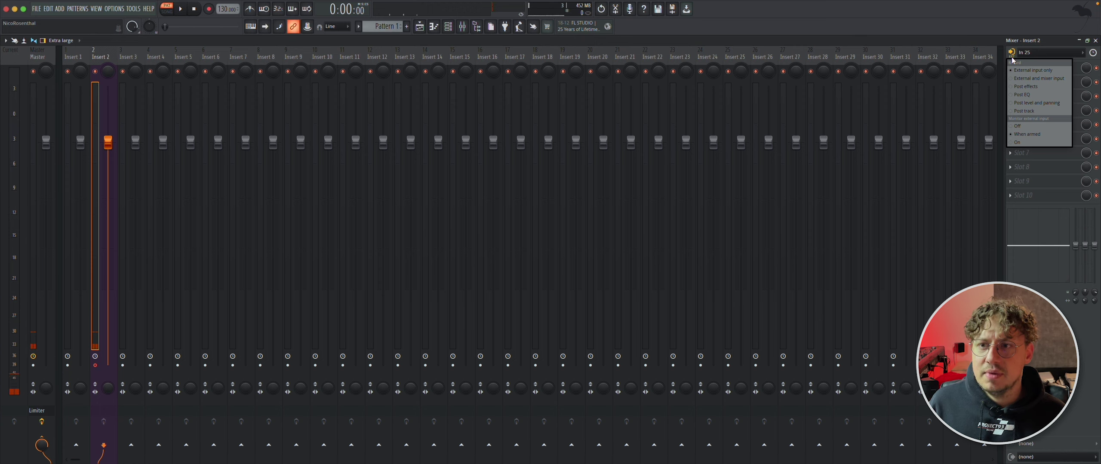
left_click(1053, 71)
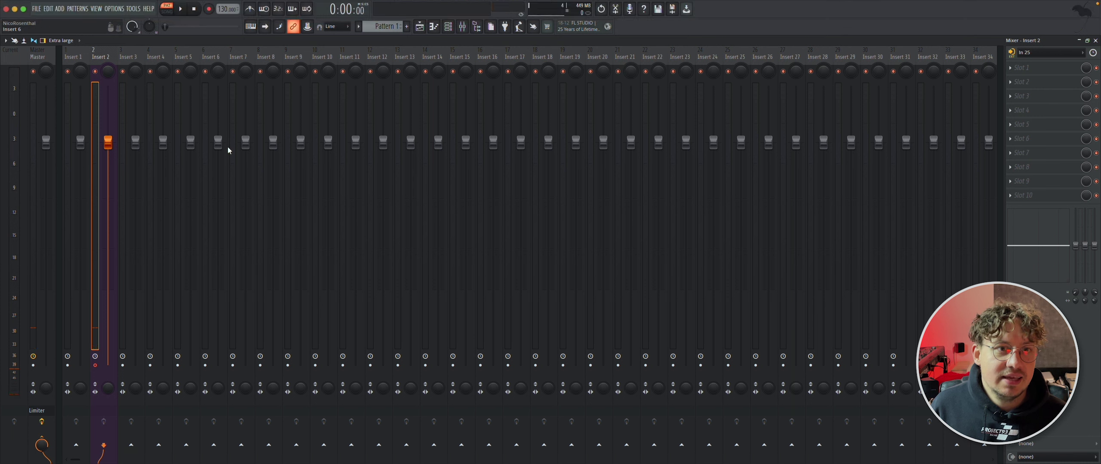
Step: Check the recording filter options, enable recording, and switch playback to song mode
right_click(212, 11)
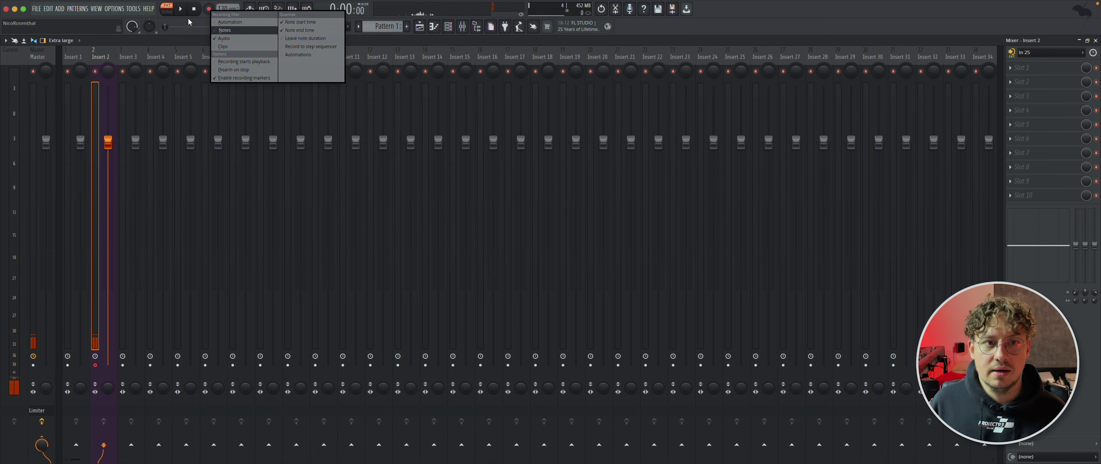
left_click(209, 9)
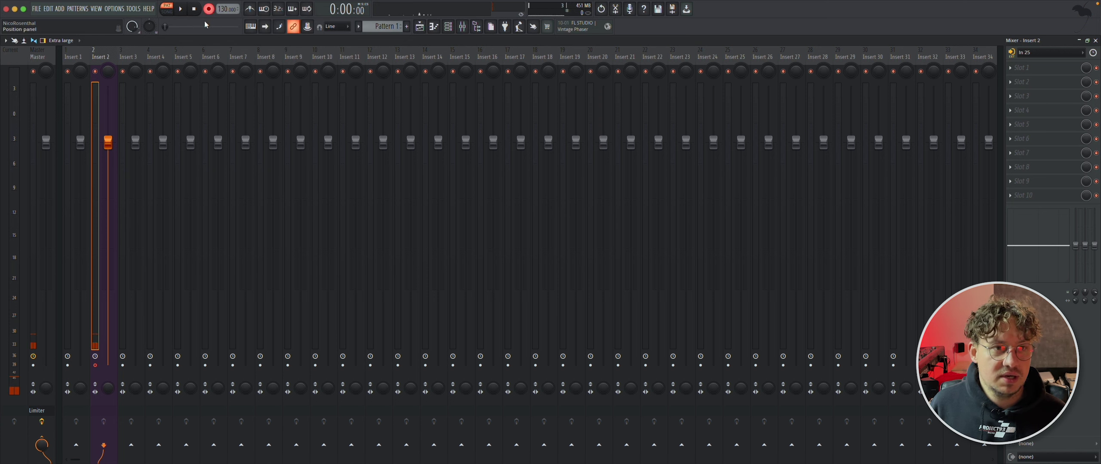
key("F9")
left_click(166, 8)
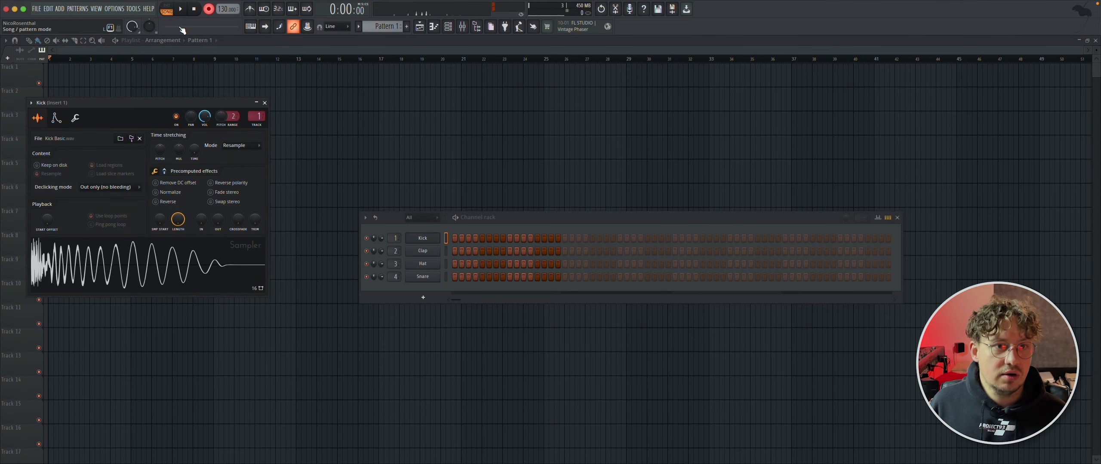
Step: Clear the Kick sampler and Channel rack windows from the playlist, and record a voice take of about 8 seconds on Track 1
left_click(265, 103)
left_click(897, 218)
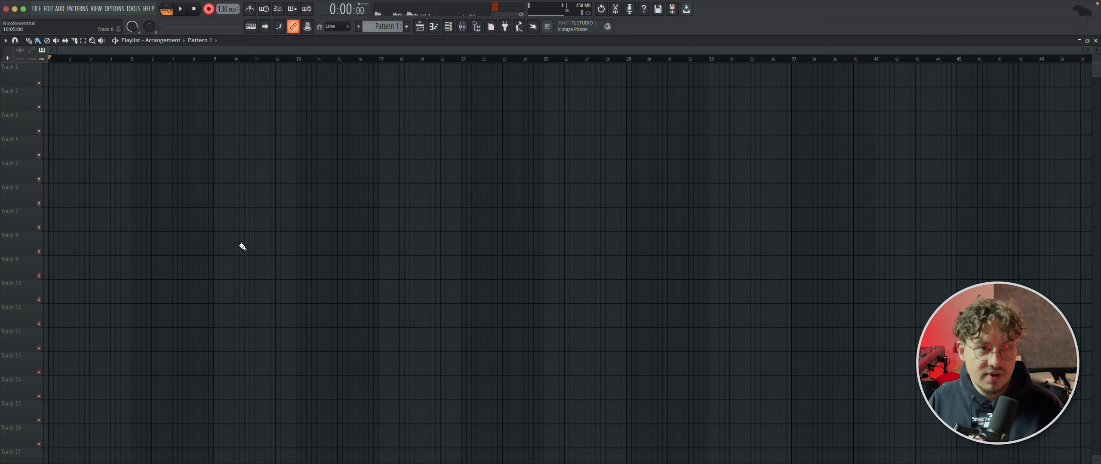
left_click(188, 12)
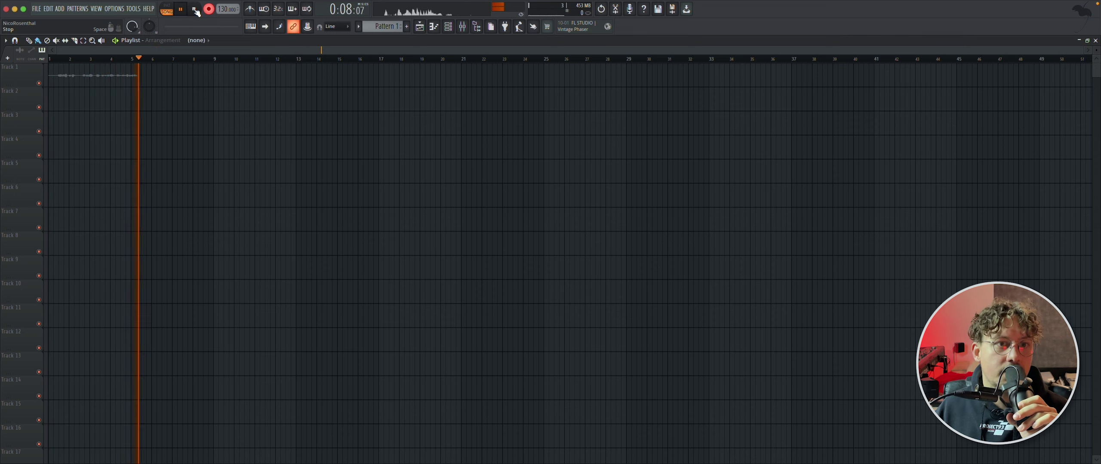
left_click(195, 10)
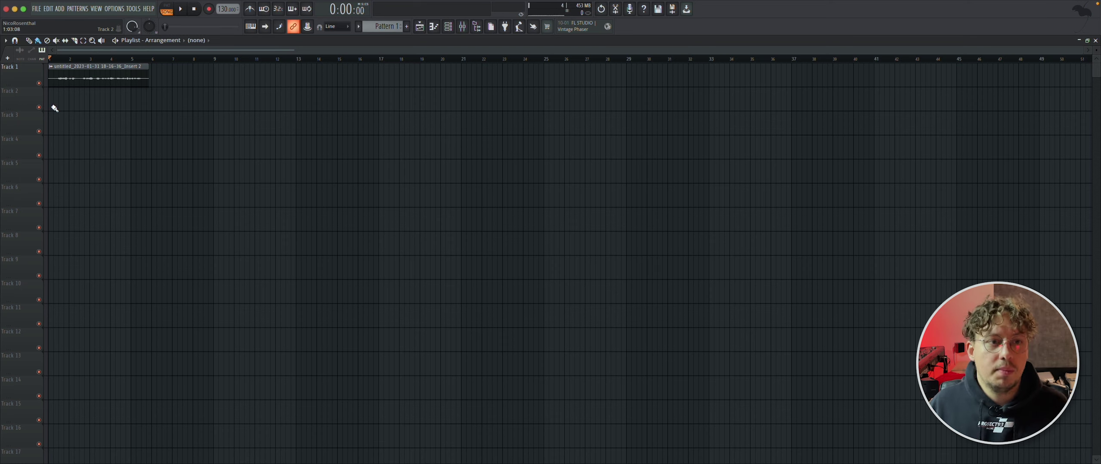
Step: Play back the recorded clip on Track 1 and route it to mixer track 3
key("space")
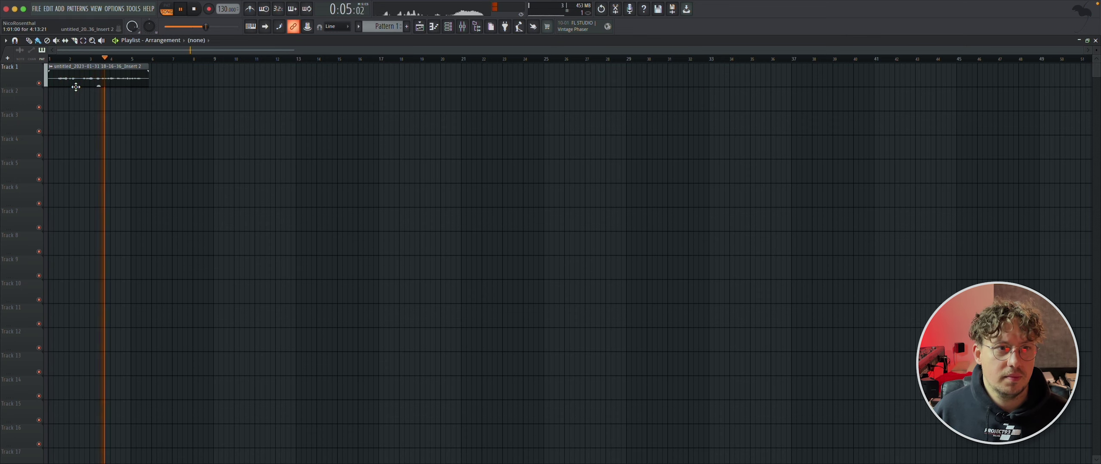
key("space")
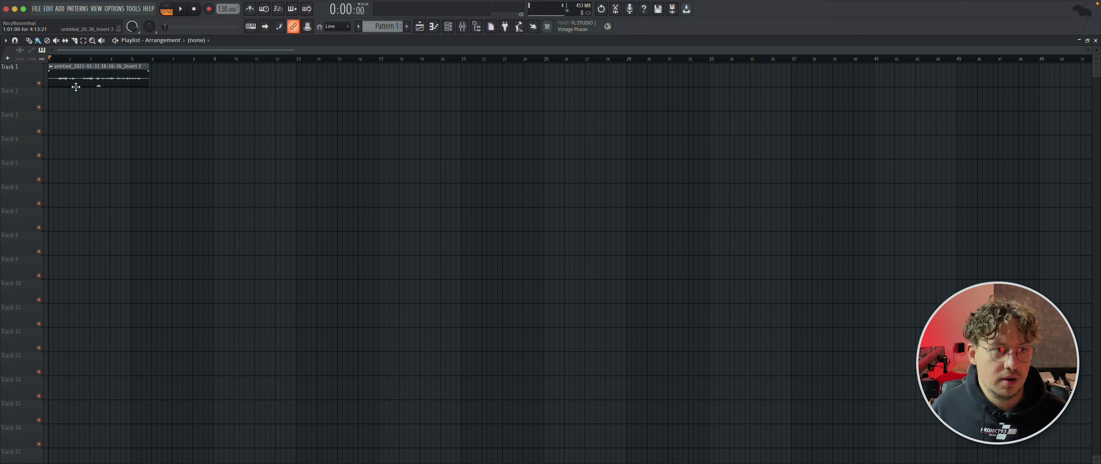
double_click(127, 84)
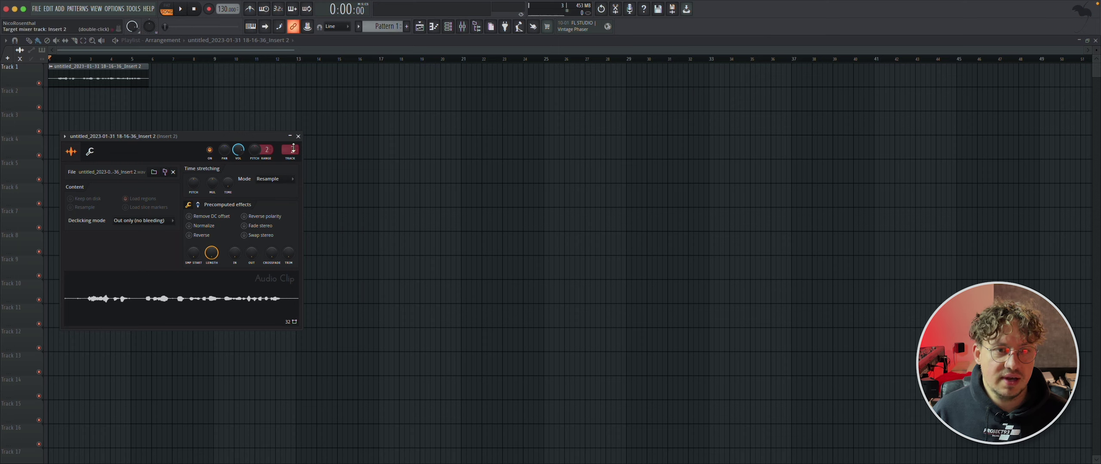
left_click_drag(293, 149, 293, 150)
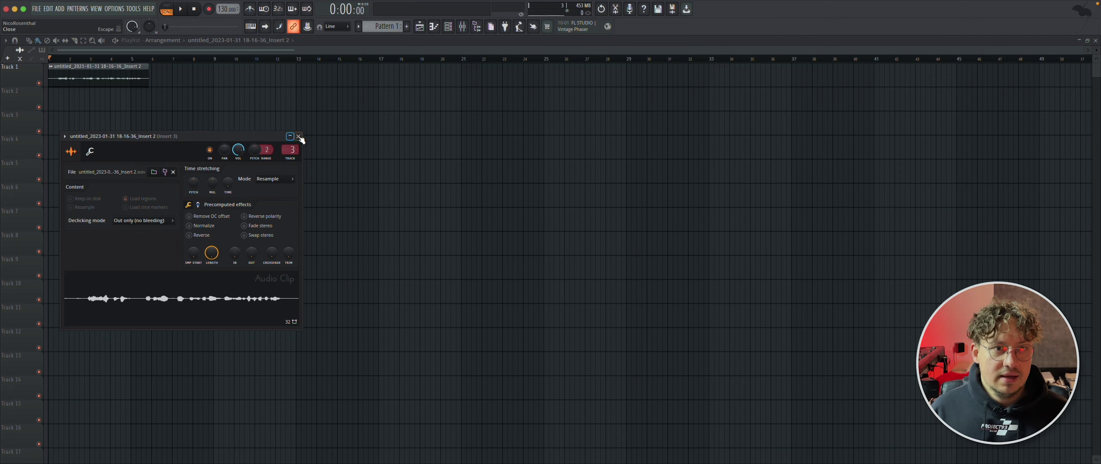
left_click(298, 136)
Step: Play the recording with the mixer open to check the clip's signal on Insert 3
left_click(462, 28)
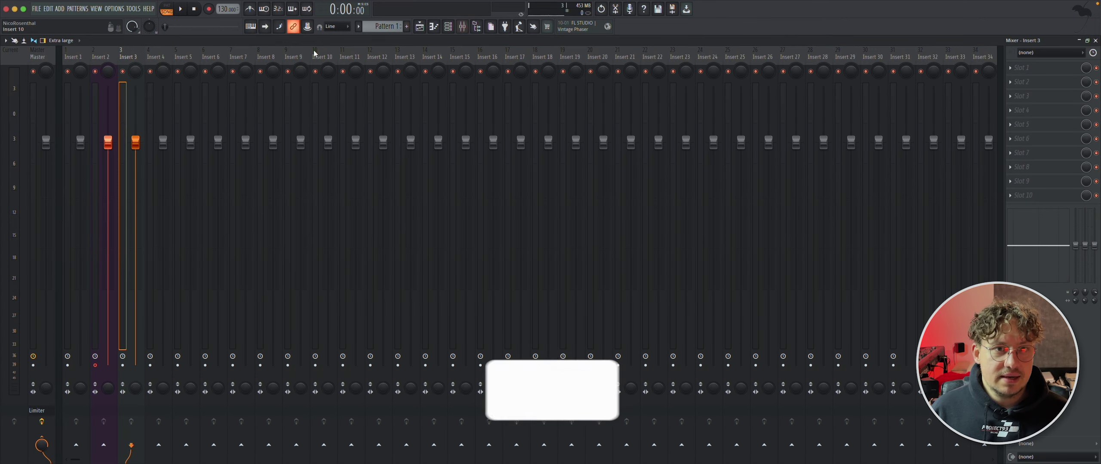
key("space")
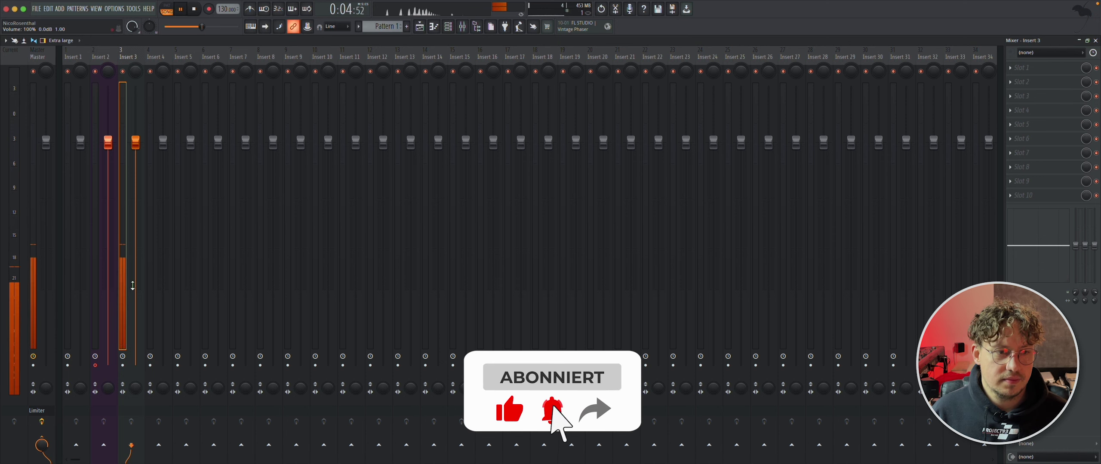
key("space")
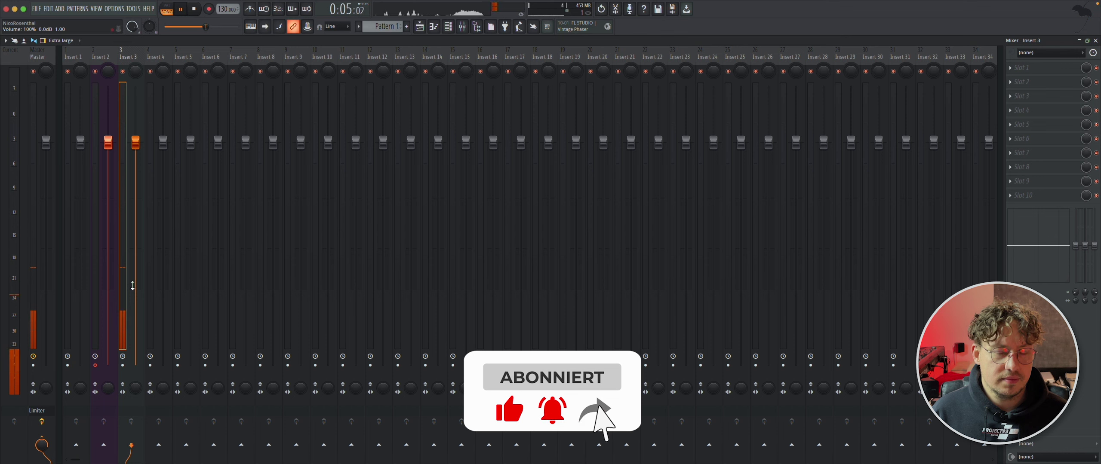